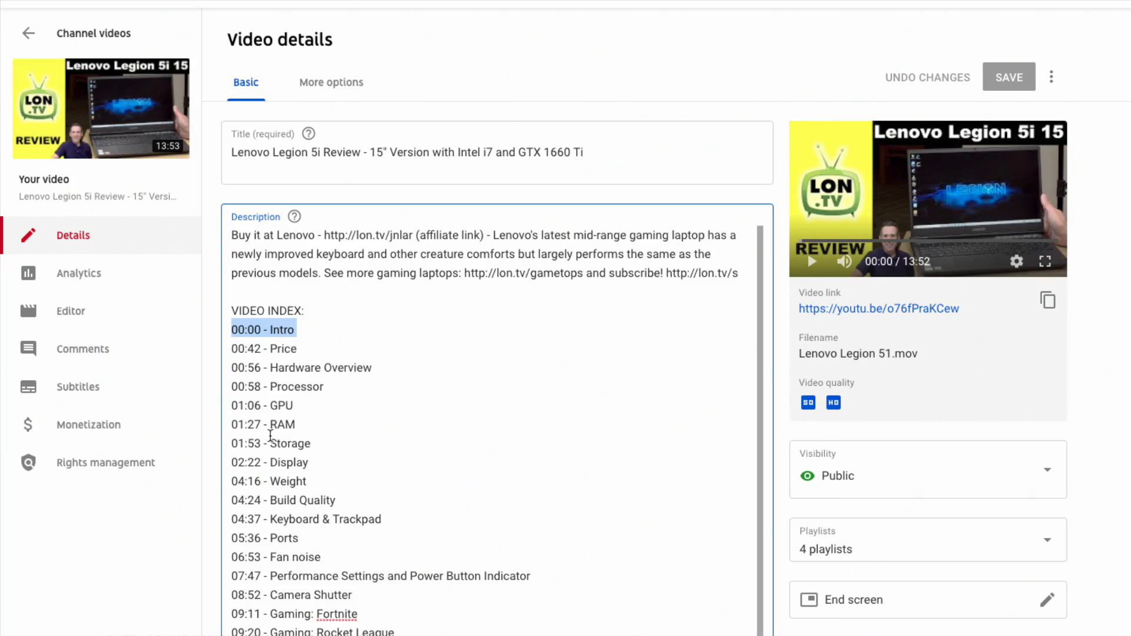
Examine the timestamped video index in the YouTube description, including the 00:00 Intro line and the GPU line.
scroll(309, 399, "down", 5)
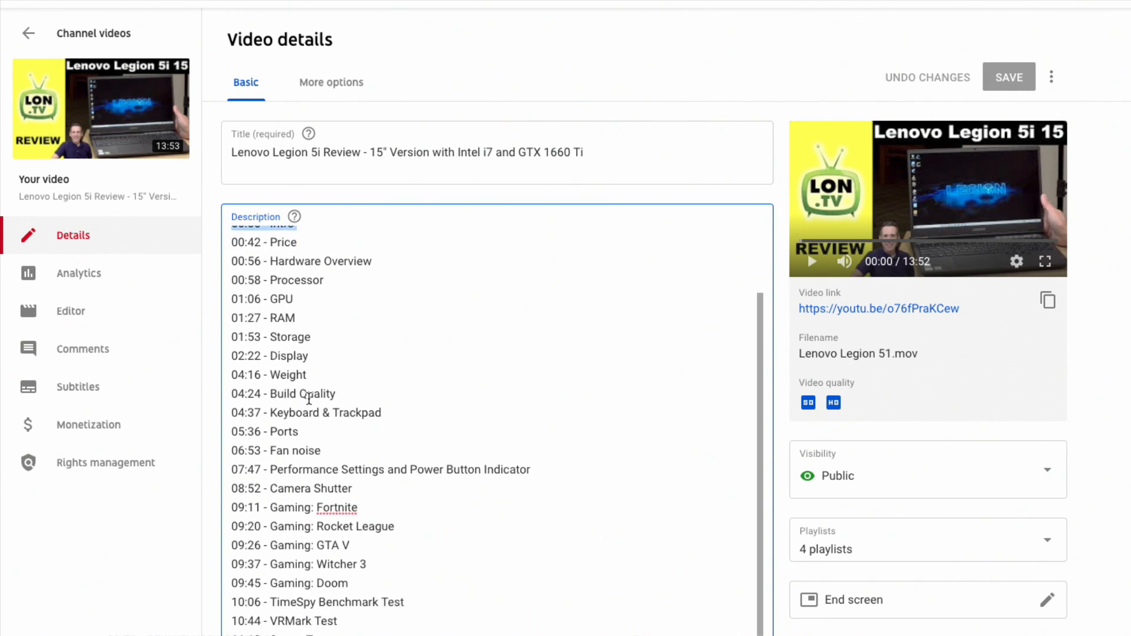
scroll(309, 400, "up", 5)
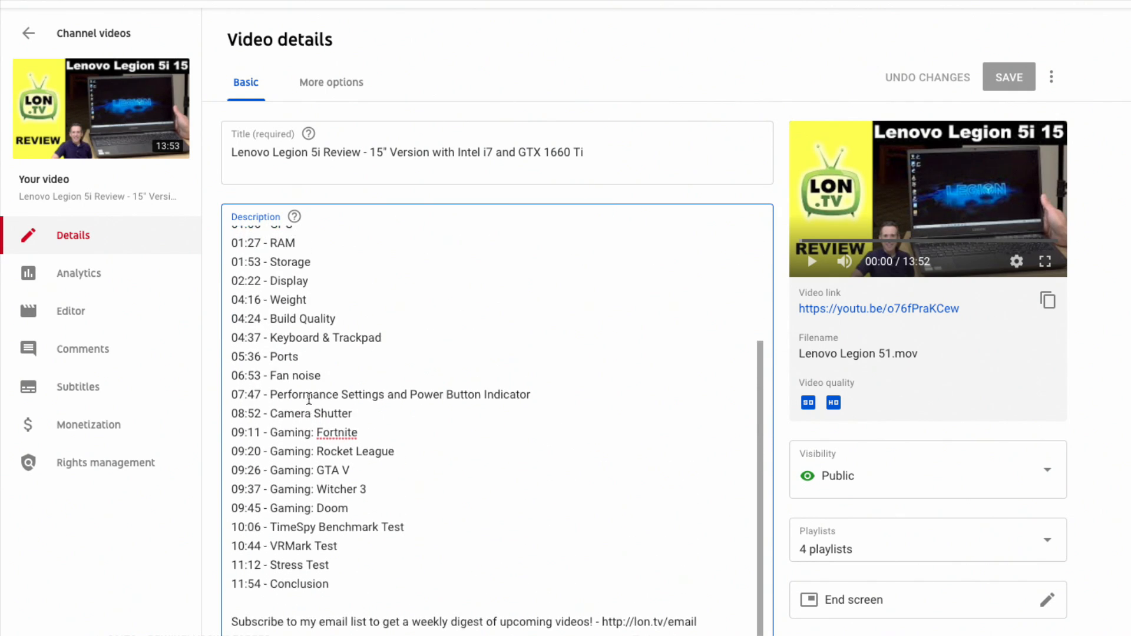
left_click_drag(264, 363, 233, 363)
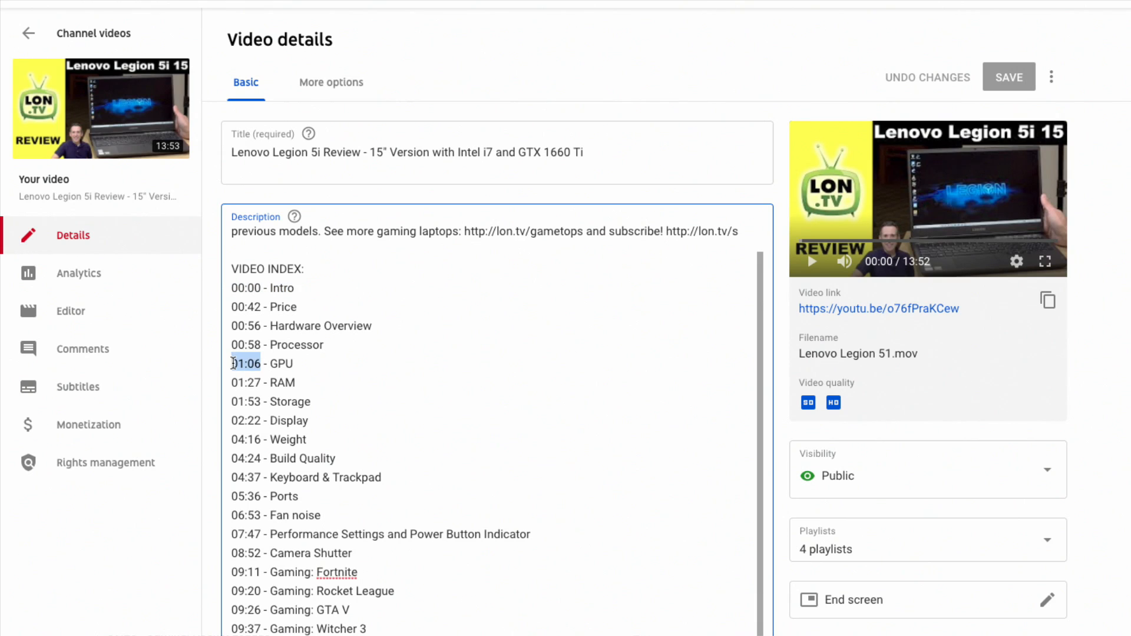
left_click(261, 362)
triple_click(278, 362)
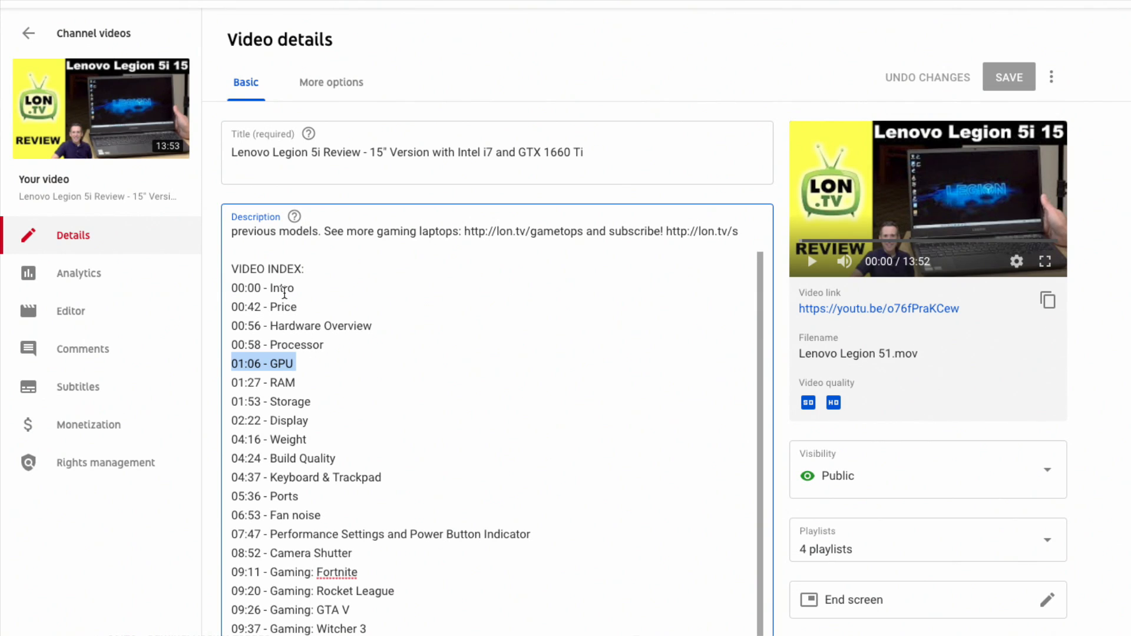
triple_click(255, 285)
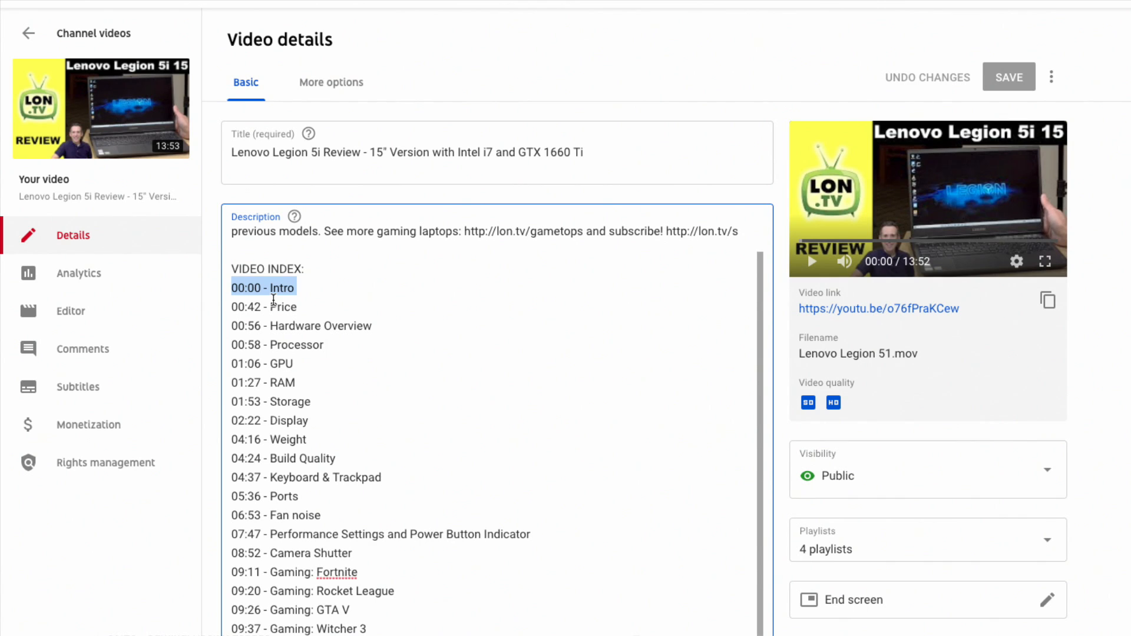
left_click(309, 287)
left_click_drag(309, 287, 233, 281)
left_click(321, 289)
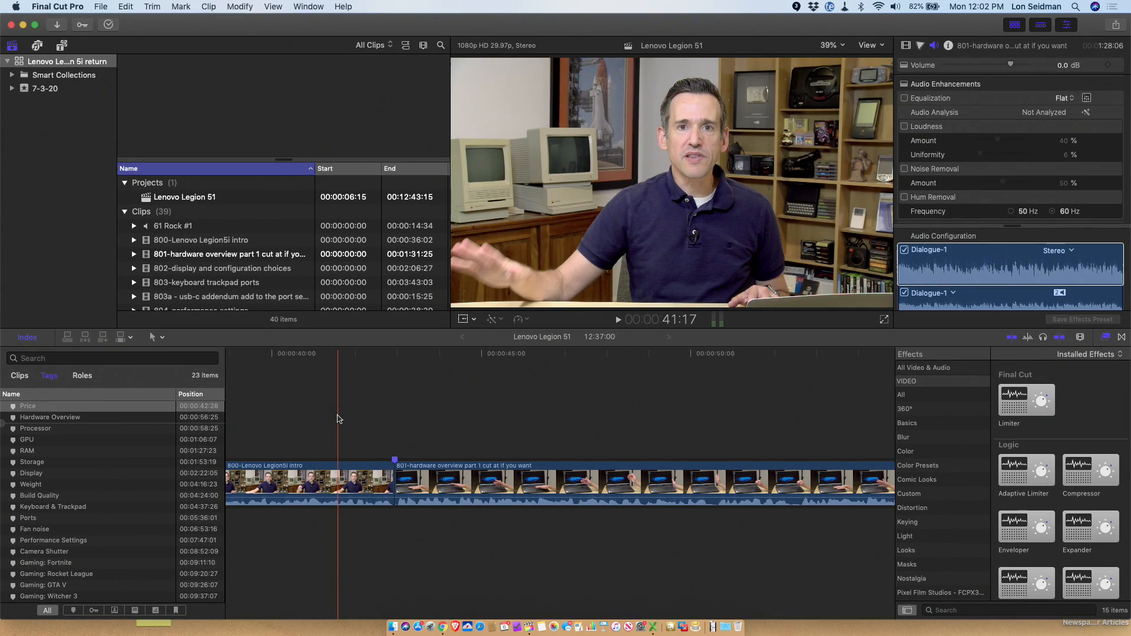
In Final Cut Pro, add a marker named "Test" at 00:00:16:27 on the 800-Lenovo Legion5i intro clip.
scroll(338, 419, "left", 15)
scroll(337, 419, "left", 5)
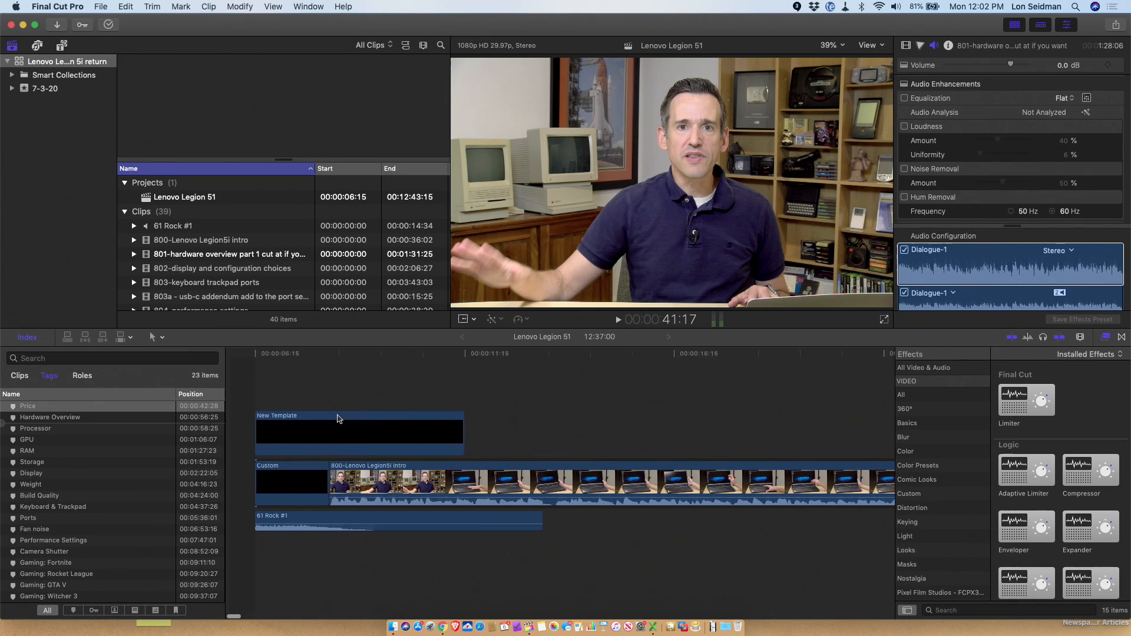
left_click(326, 391)
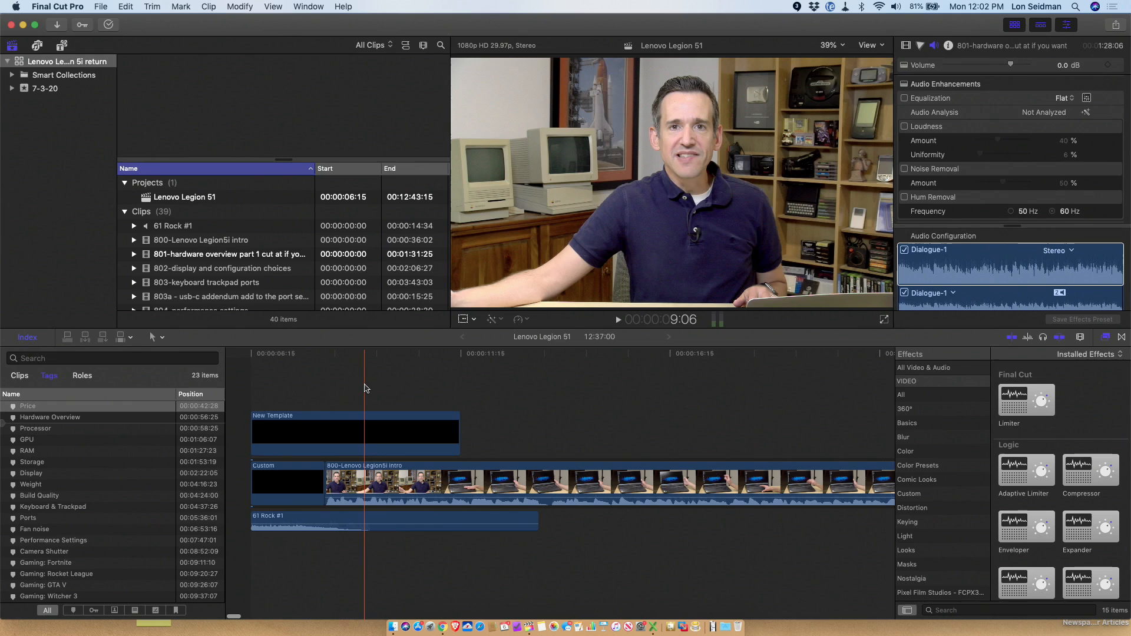
scroll(367, 385, "right", 5)
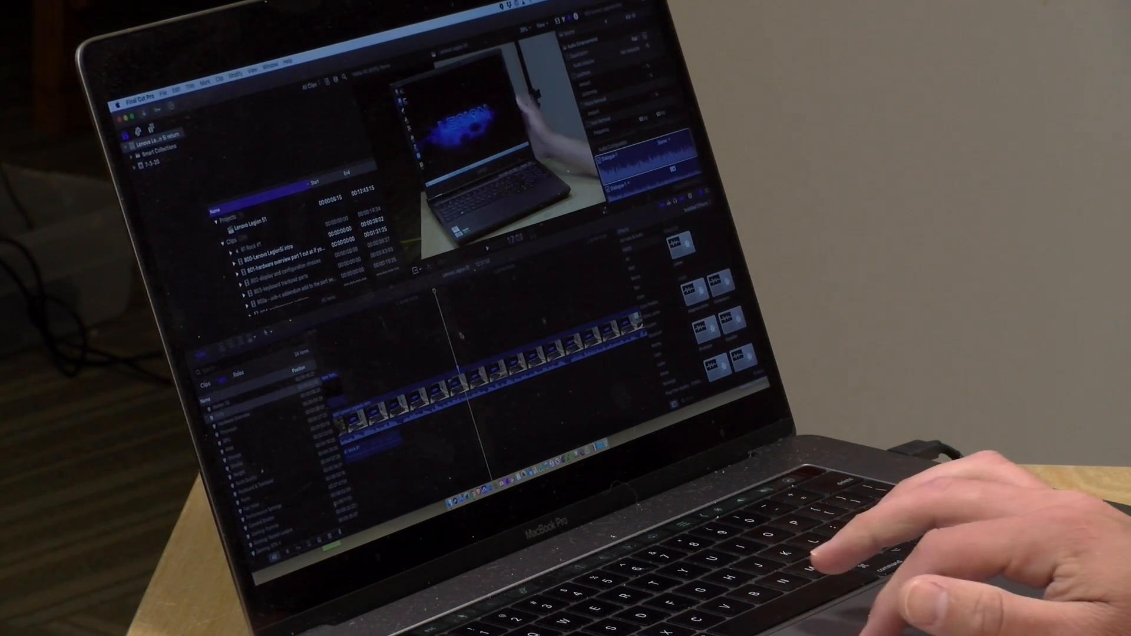
key("m")
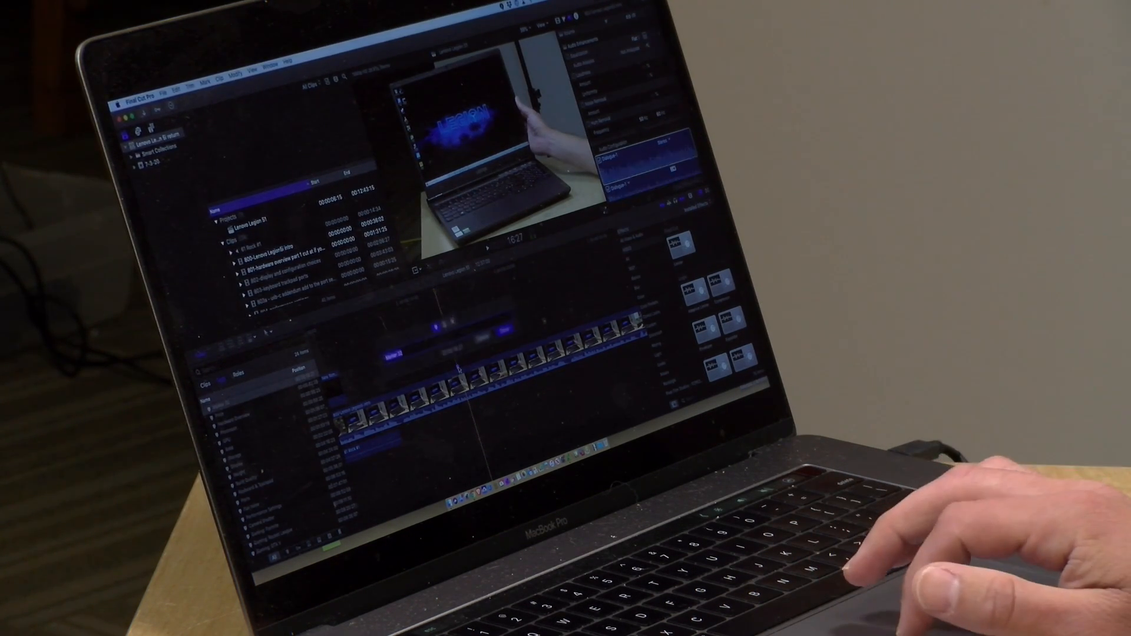
type("Test")
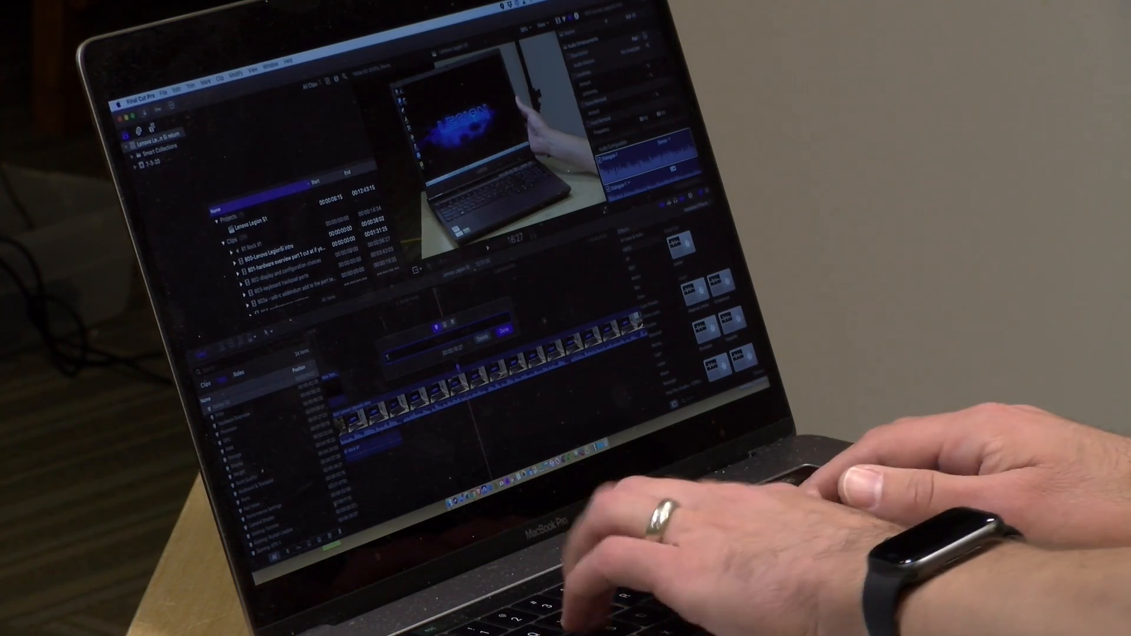
key("Return")
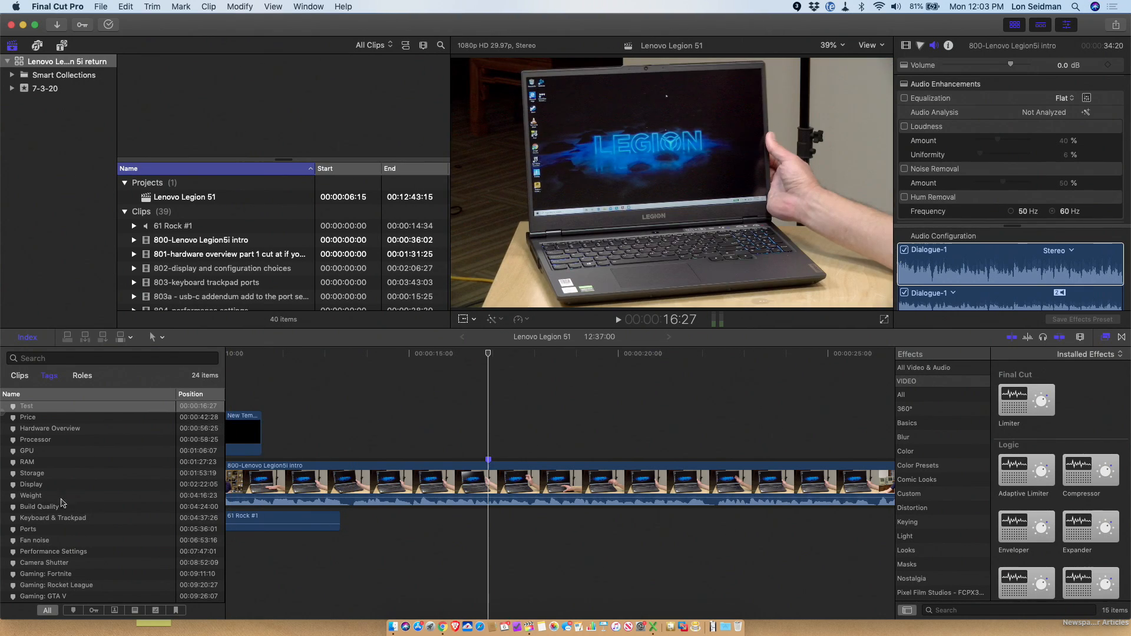
Review the timeline's chapter markers by jumping between index entries such as Fan noise, Gaming: Fortnite, Build Quality and Gaming: Witcher 3.
left_click(57, 497)
left_click(58, 518)
left_click(57, 541)
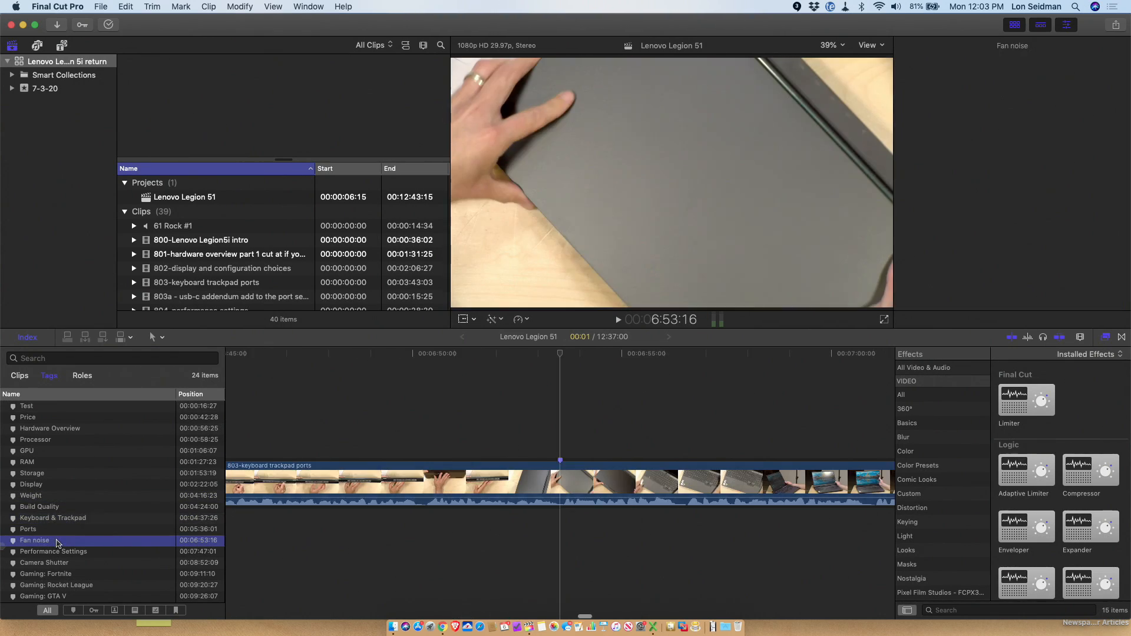
left_click(58, 552)
left_click(61, 575)
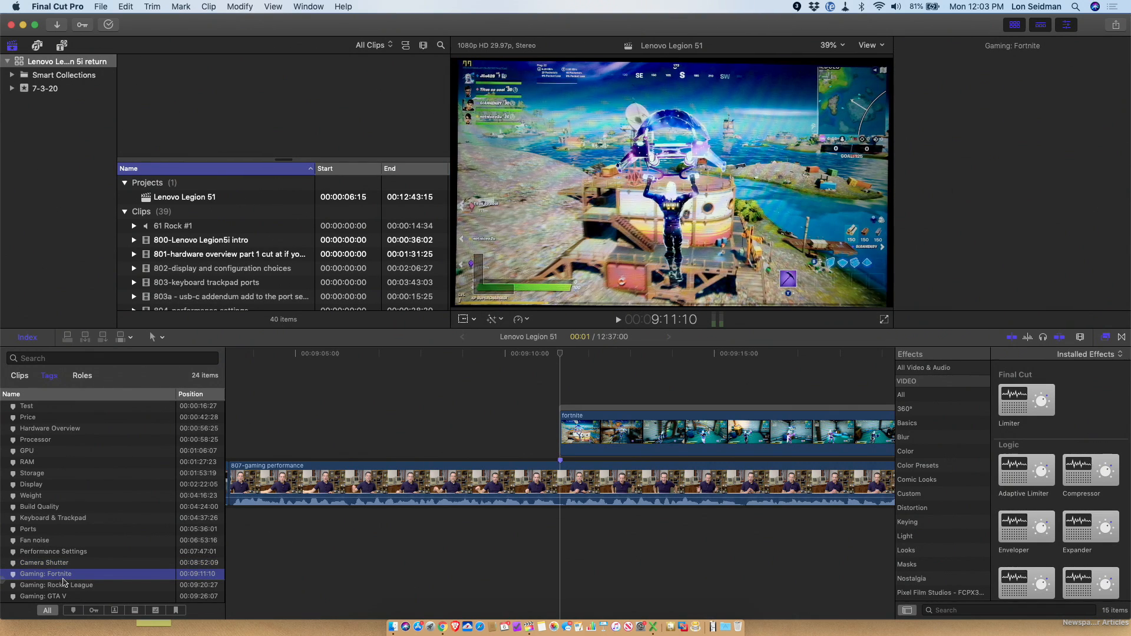
left_click(65, 541)
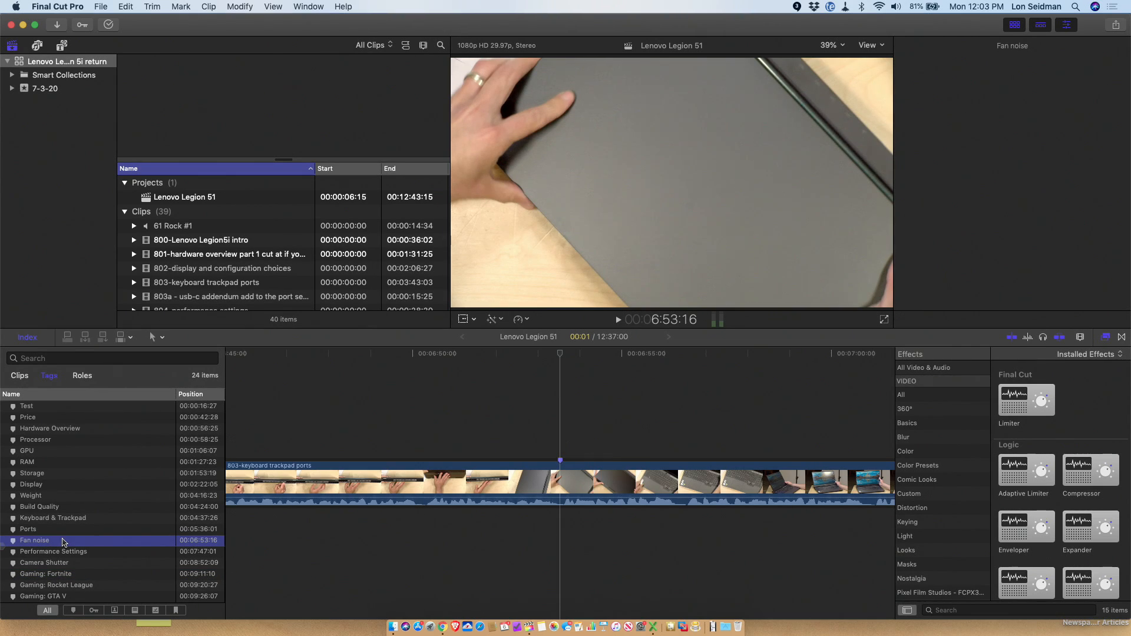
left_click(62, 518)
left_click(61, 508)
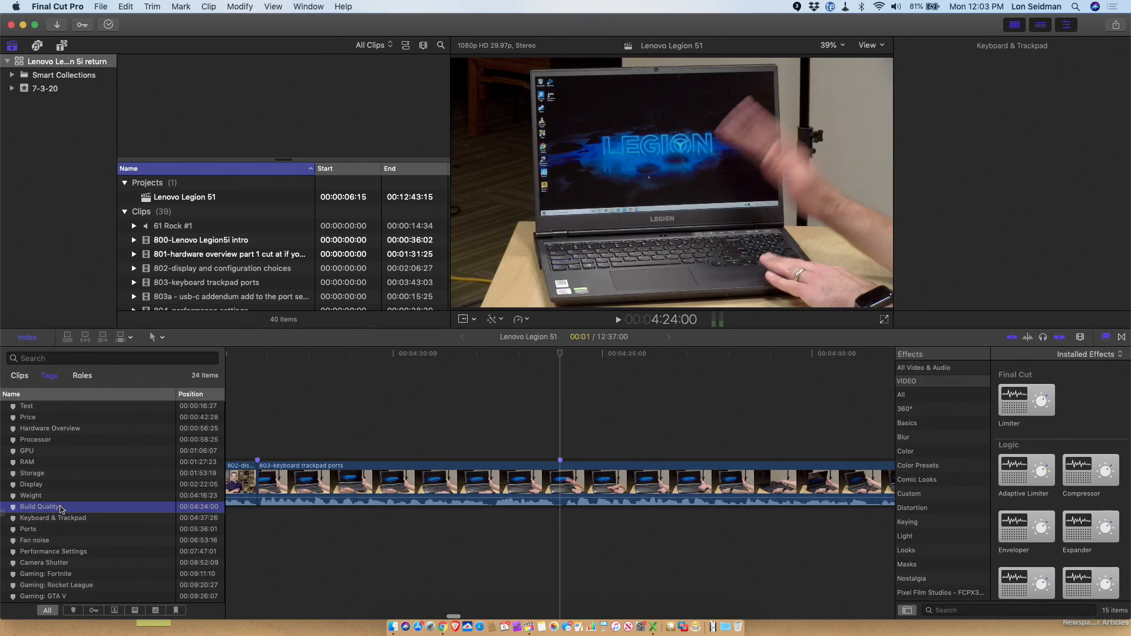
scroll(62, 509, "down", 3)
left_click(65, 555)
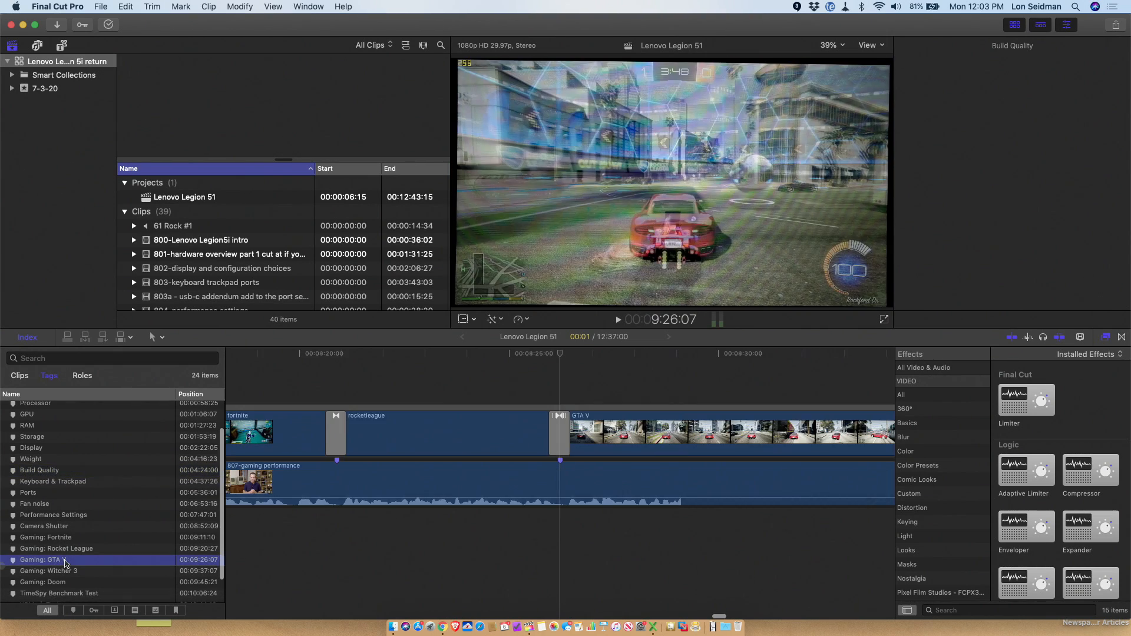
left_click(64, 565)
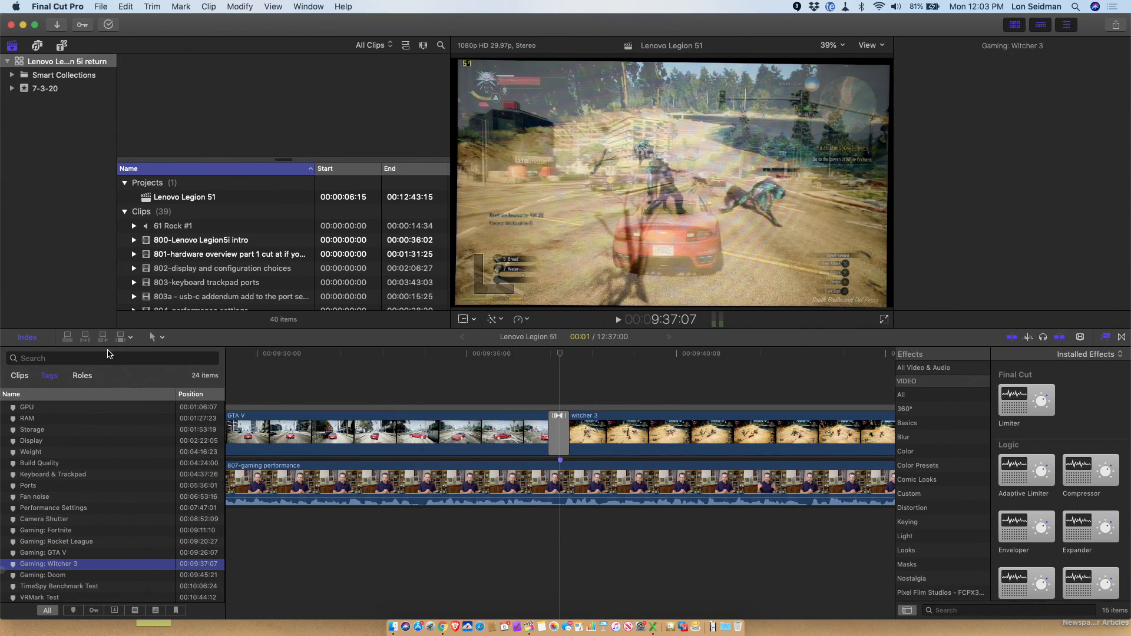
Export the project as a current-version (1.8) XML file named "Lenovo Legion 5i" in the Downloads folder.
left_click(99, 6)
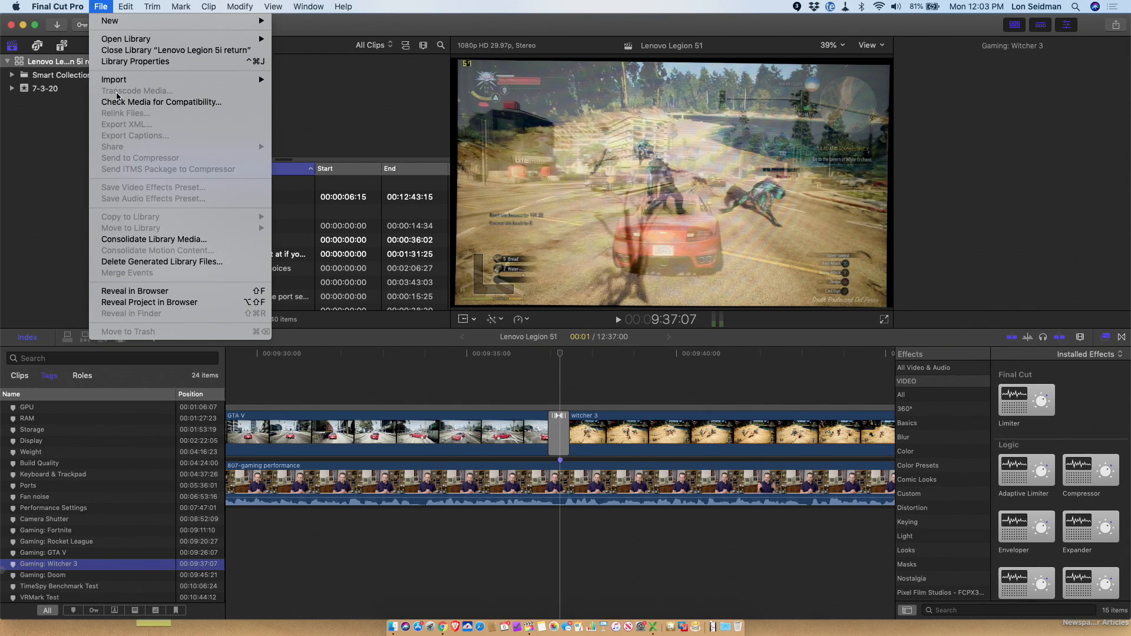
left_click(121, 7)
left_click(287, 384)
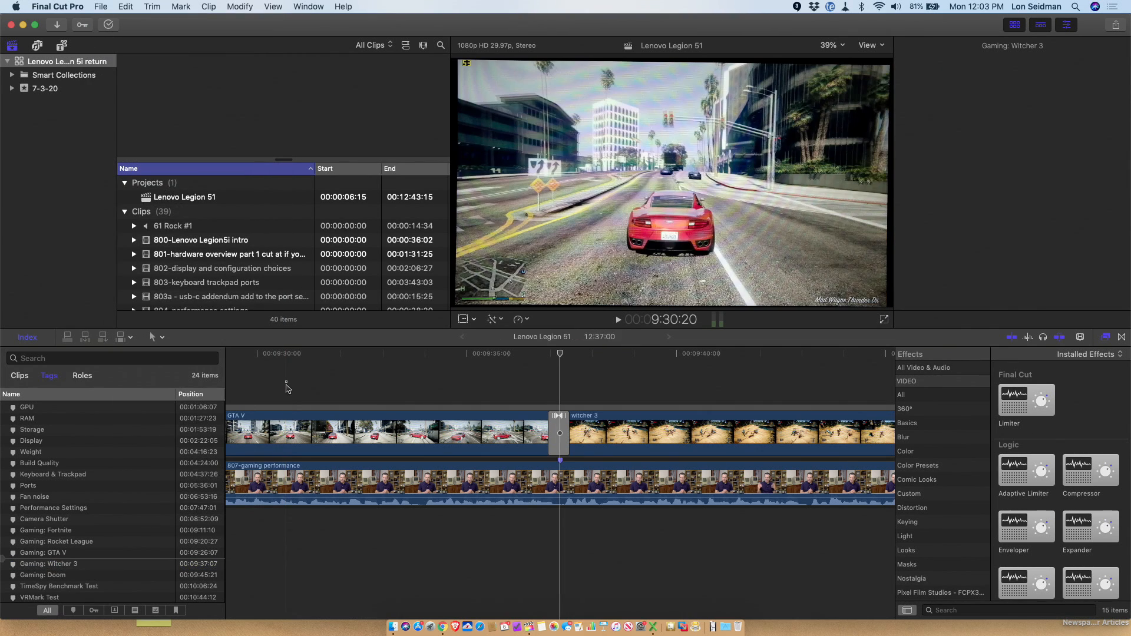
left_click(100, 7)
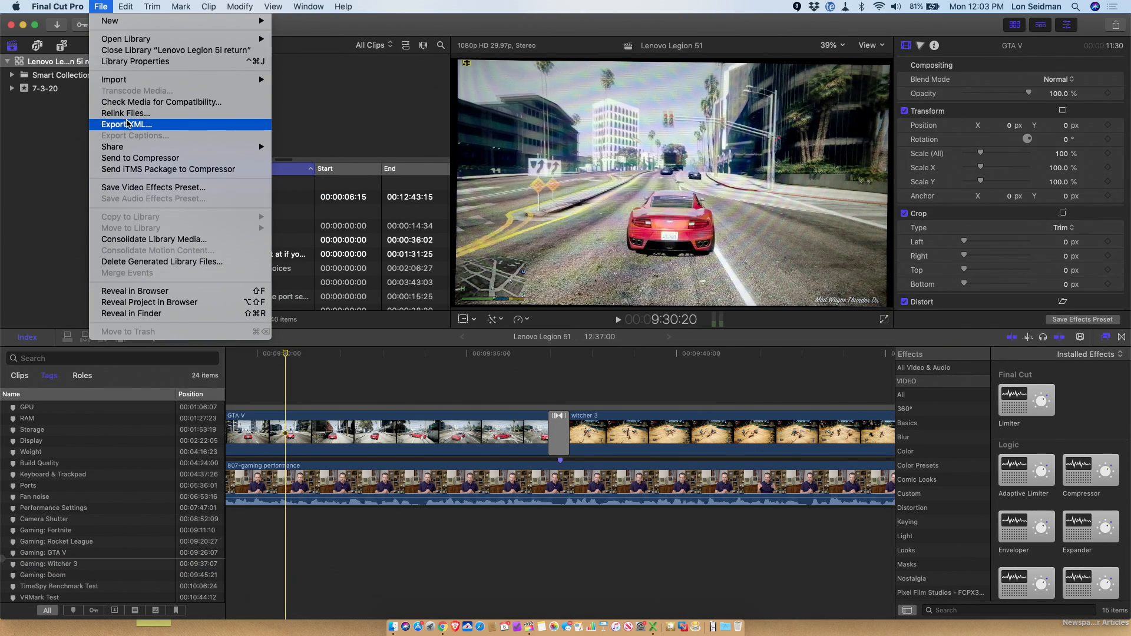
left_click(127, 125)
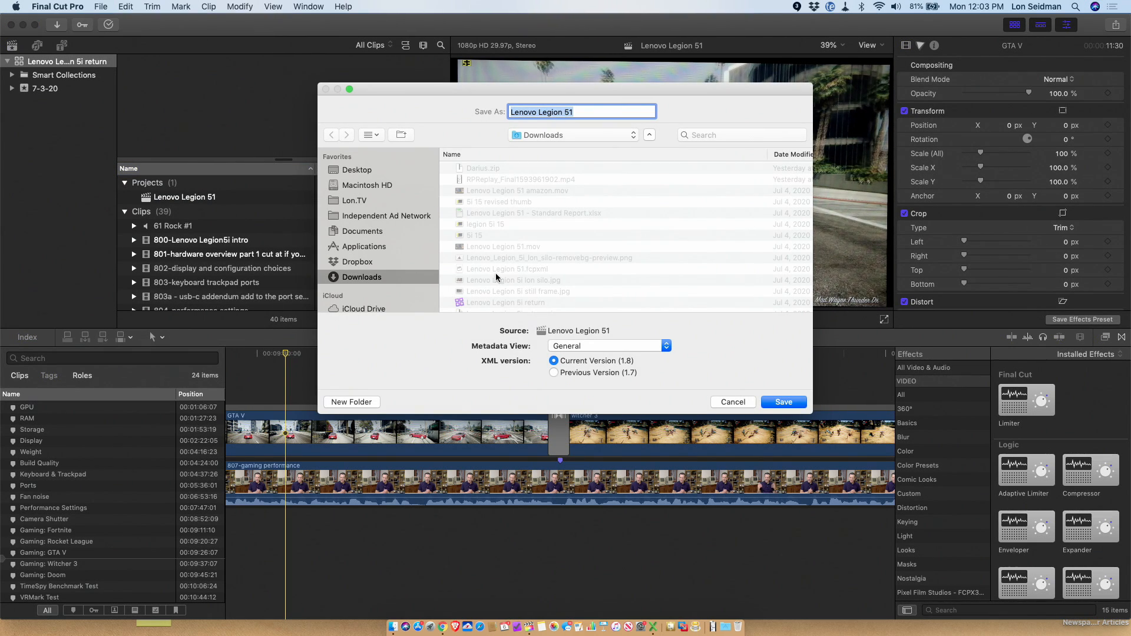
key("Right")
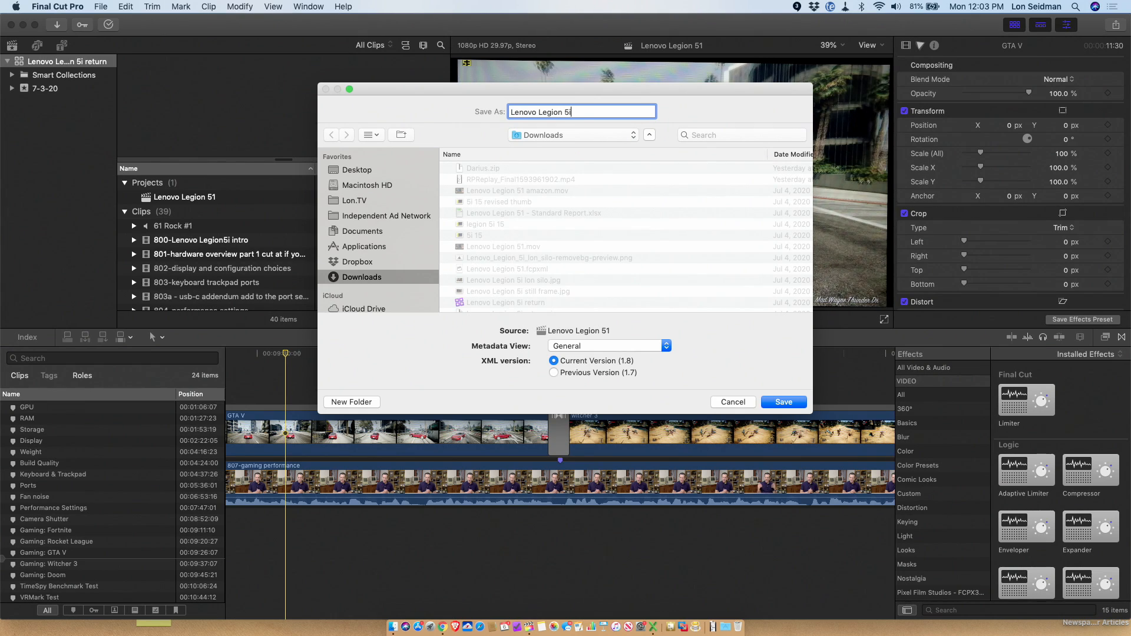
type("i")
key("Return")
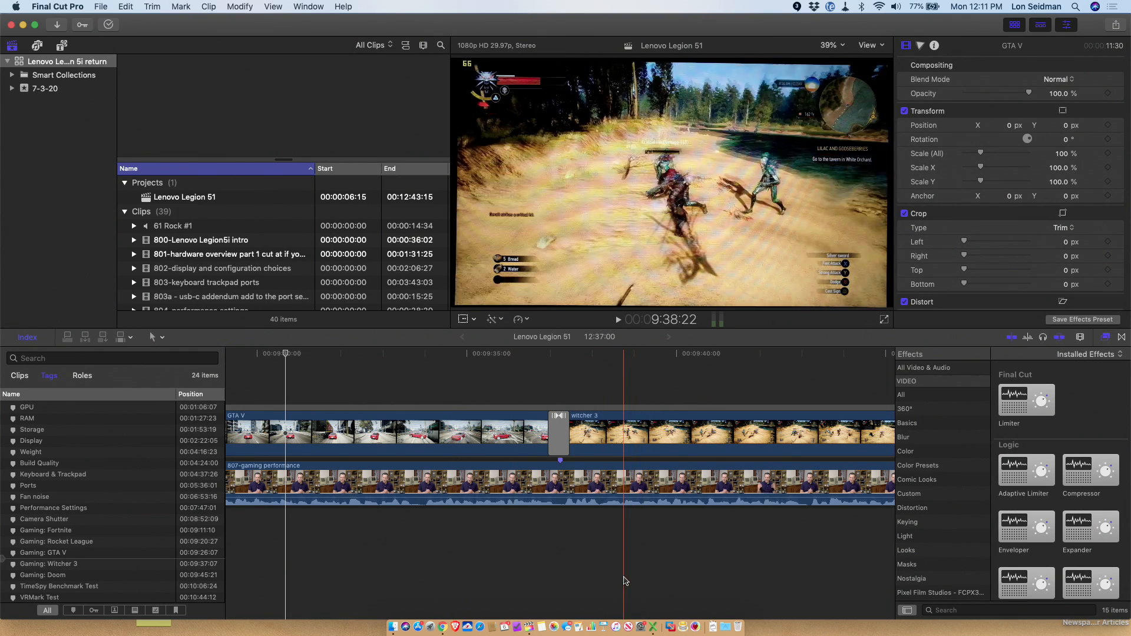
Load Lenovo Legion 5i.fcpxml into Producer's Best Friend, including only the Video role and all clips.
left_click(696, 627)
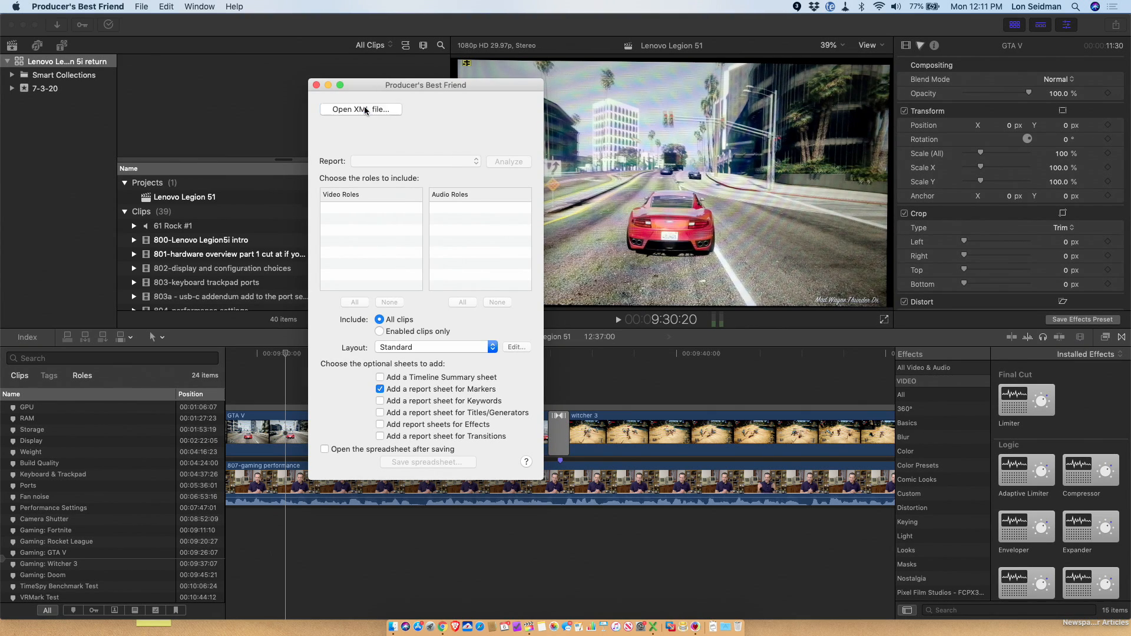
left_click(366, 111)
left_click(532, 147)
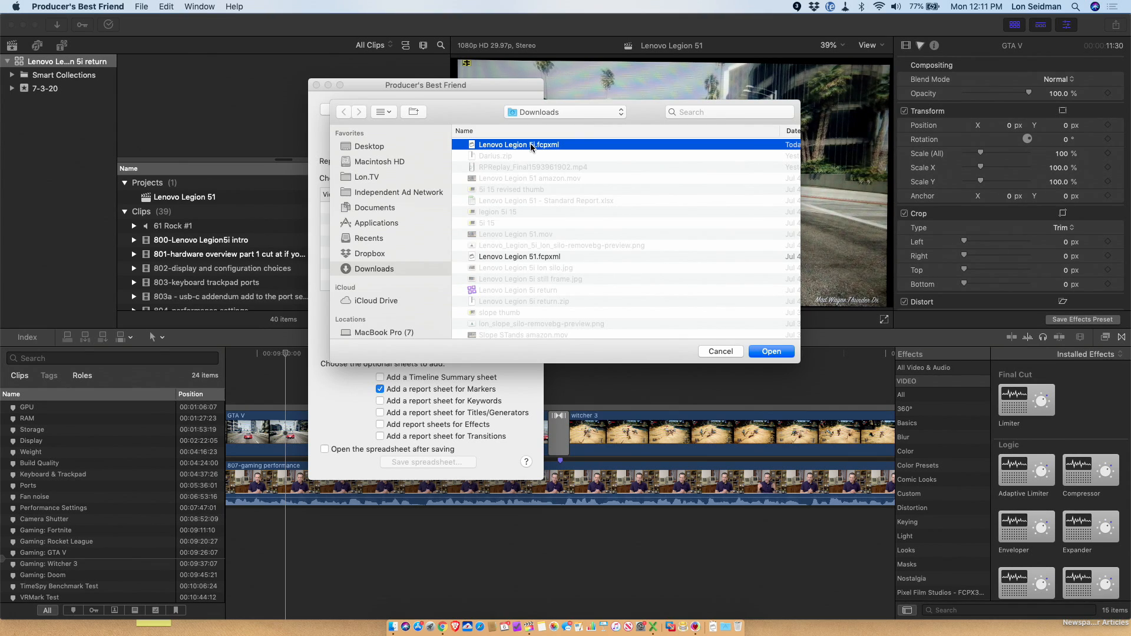
double_click(531, 147)
left_click(438, 208)
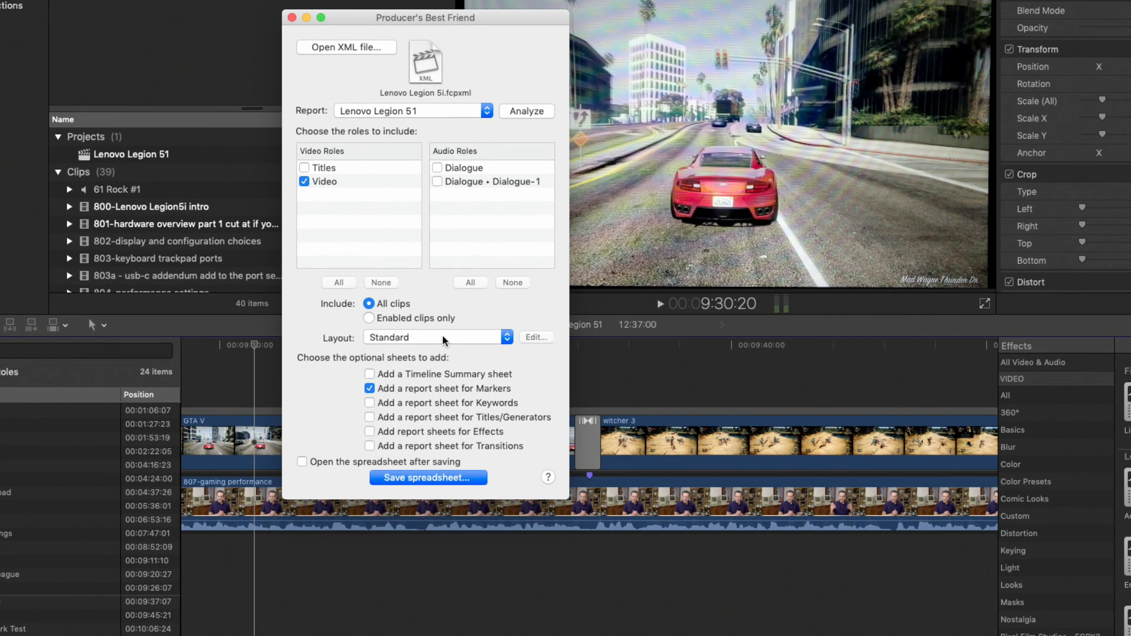
left_click(443, 336)
left_click(443, 337)
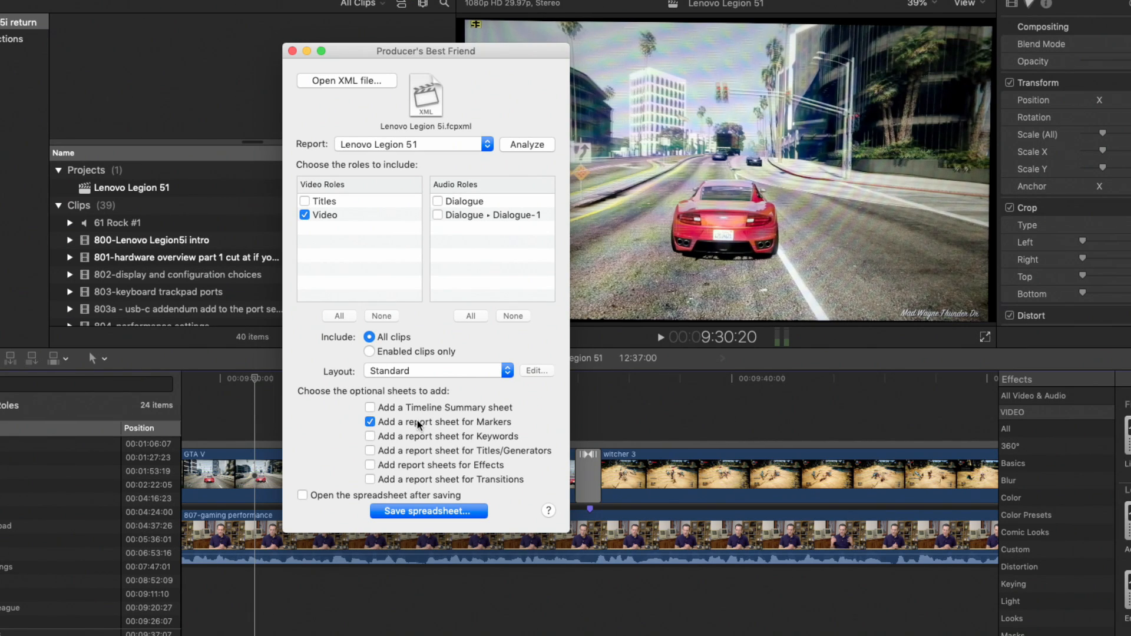
Save the report spreadsheet with its Markers sheet as "Lenovo Legion 51 - Standard Report.xlsx" in Downloads, replacing the existing file.
left_click(409, 508)
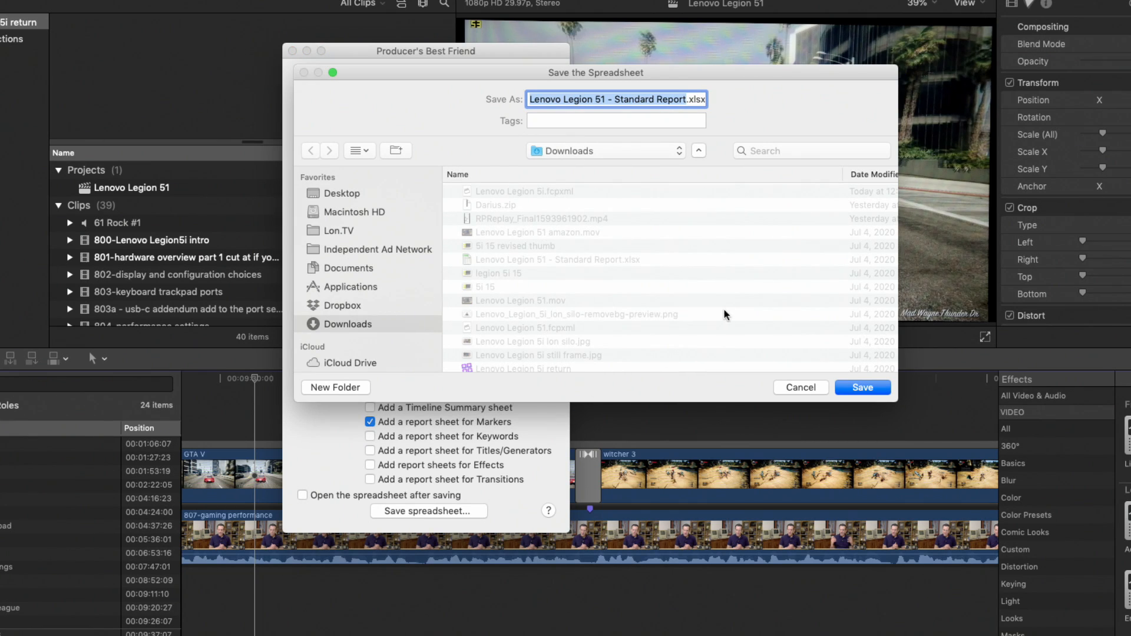
left_click(846, 387)
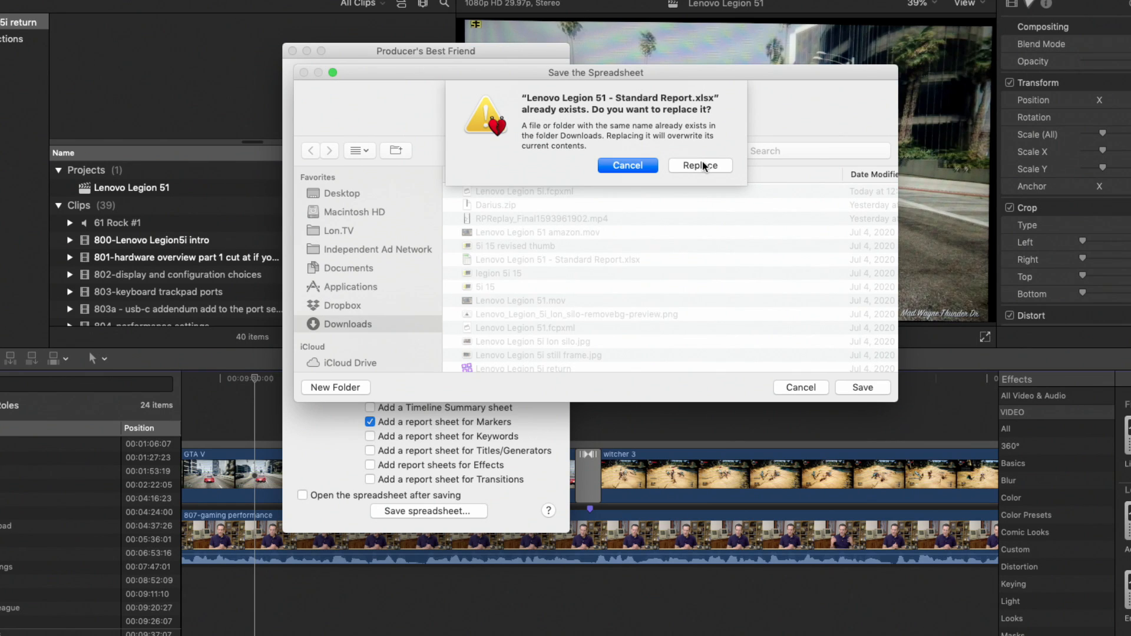
left_click(700, 165)
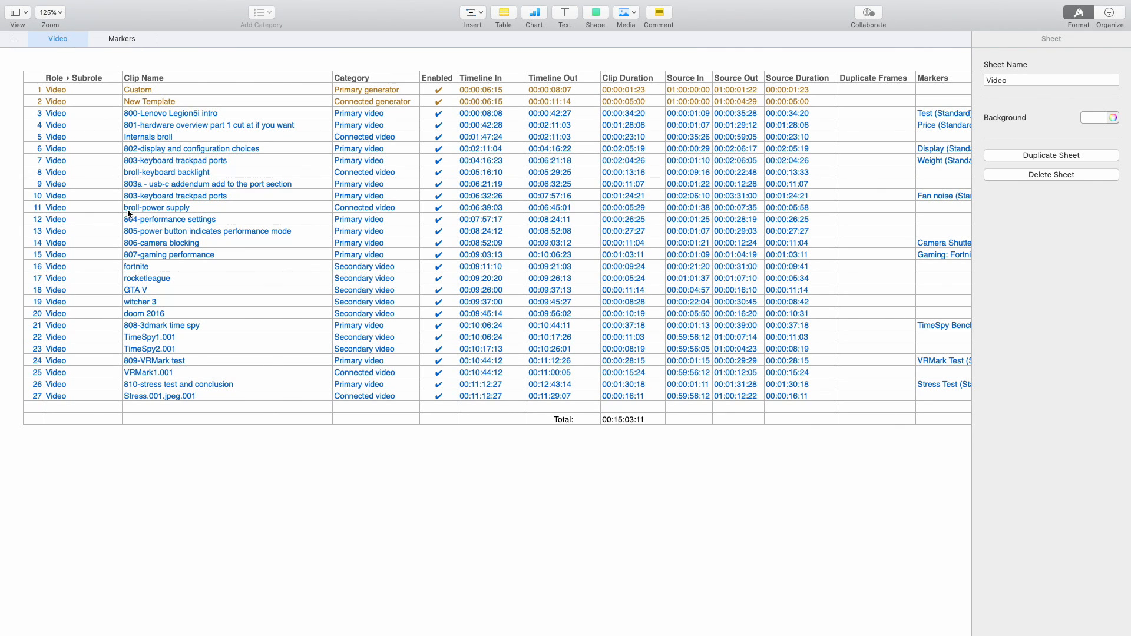
Examine the clip names, timeline in and out timecodes and other columns on the report spreadsheet's Video sheet.
scroll(129, 213, "right", 3)
scroll(128, 213, "left", 3)
left_click(493, 116)
key("Down")
key("Down")
key("Down")
key("Down")
key("Down")
key("Up")
key("Up")
key("Up")
key("Up")
key("Right")
key("Up")
key("Up")
key("Down")
key("Right")
key("Down")
key("Down")
key("Down")
key("Down")
key("Right")
key("Right")
key("Right")
key("Left")
key("Left")
key("Left")
key("Left")
key("Left")
key("Left")
key("Left")
key("Left")
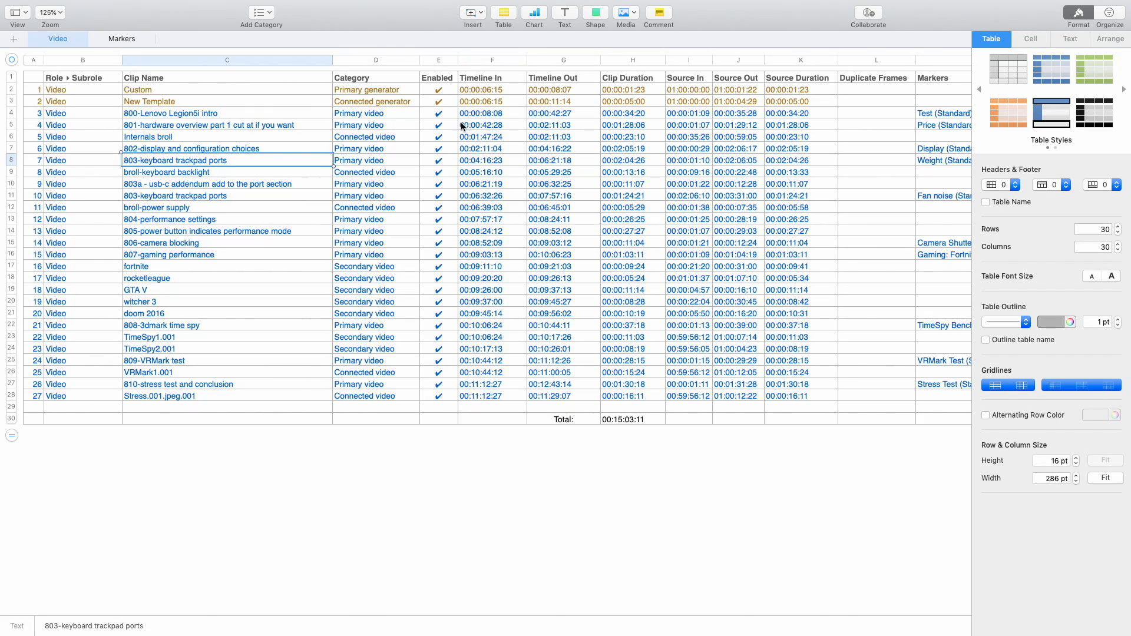
scroll(336, 157, "down", 3)
scroll(336, 157, "up", 3)
scroll(178, 211, "down", 3)
scroll(178, 212, "up", 4)
scroll(178, 216, "right", 5)
scroll(177, 215, "left", 5)
Show the report's Markers sheet and inspect the Position timecodes of the Test and Price markers.
left_click(130, 37)
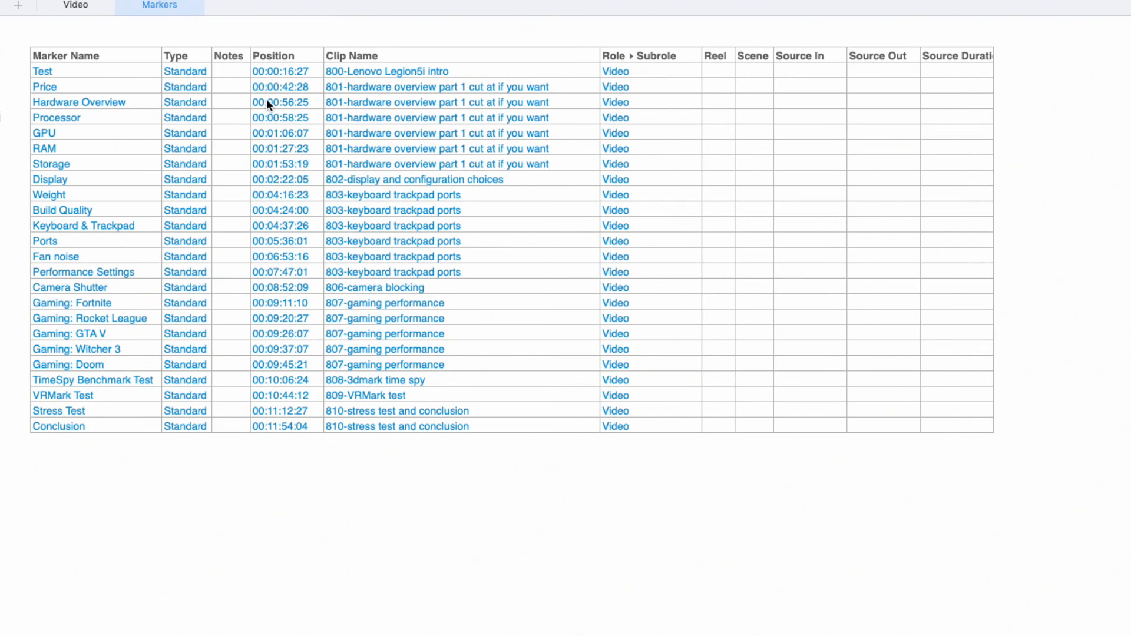
left_click(295, 72)
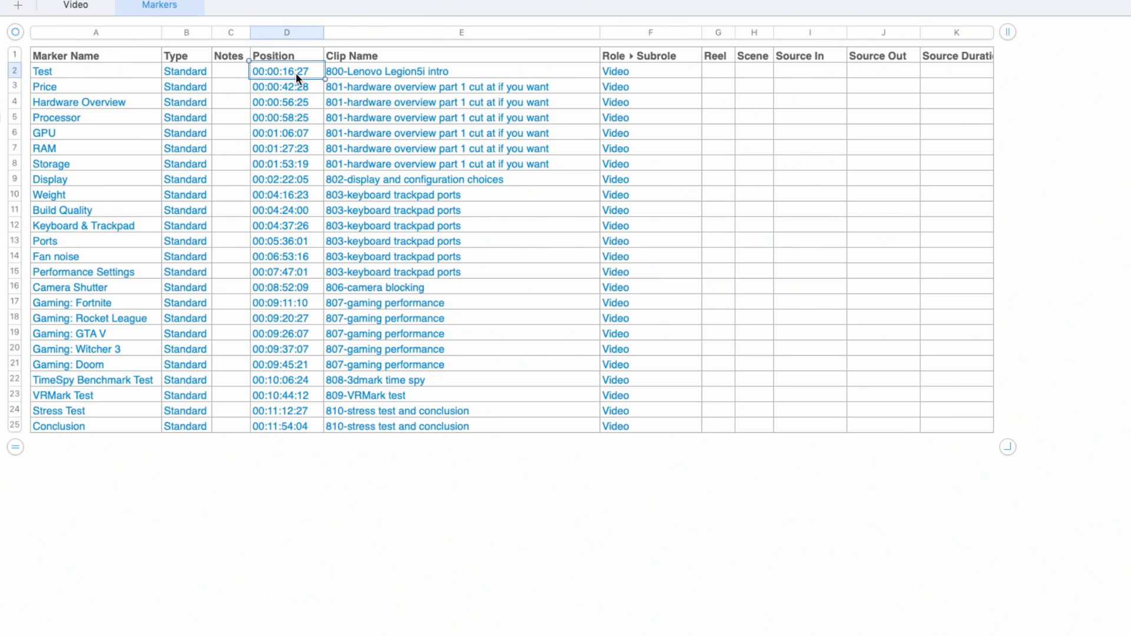
key("Down")
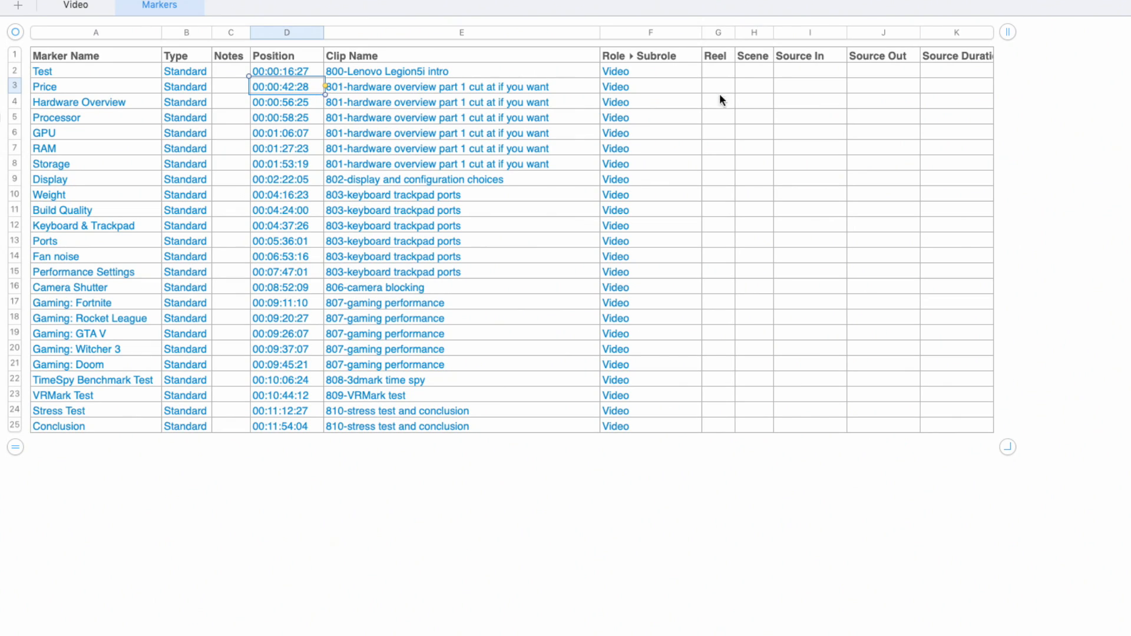
Paste the index formula LEFT(SUBSTITUTE(D2,"00:","",1),5) & " " & "-" & " " & A2 into cell I2 of the Markers sheet.
left_click(776, 72)
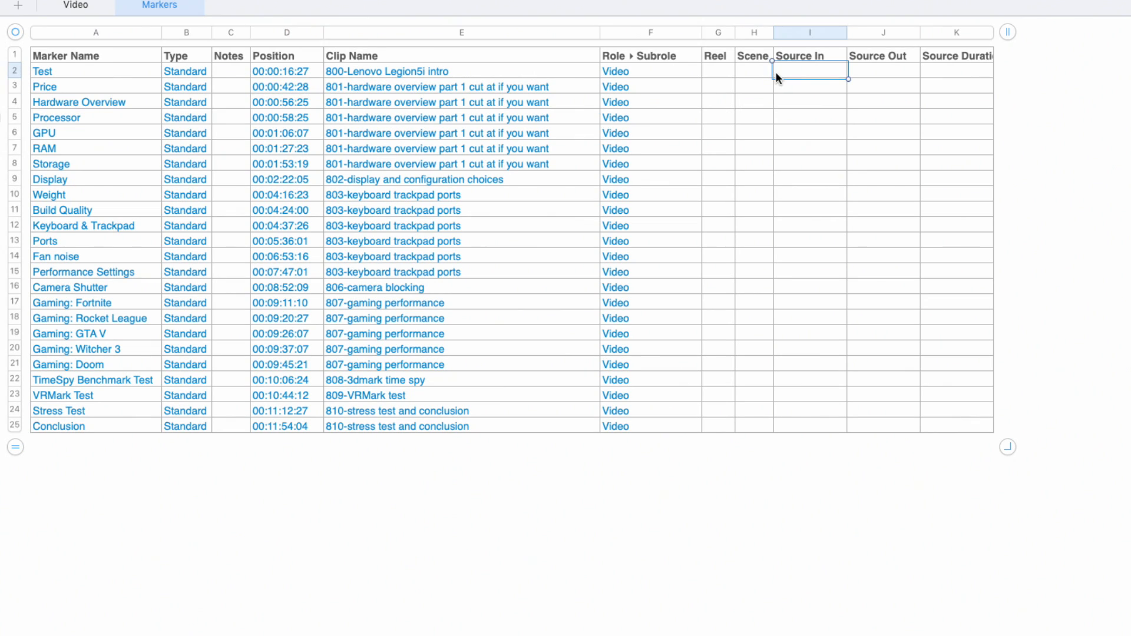
scroll(776, 72, "right", 1)
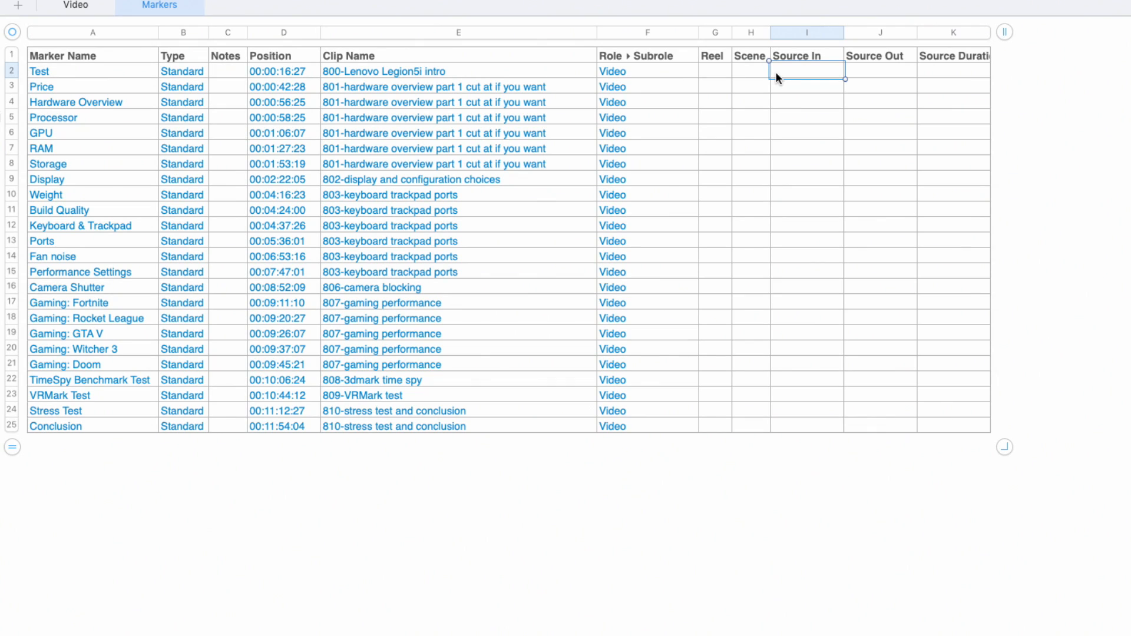
type("videoinde")
key("BackSpace")
key("BackSpace")
key("BackSpace")
key("BackSpace")
key("BackSpace")
key("BackSpace")
key("BackSpace")
key("BackSpace")
key("BackSpace")
type("=LEFT(SUBSTITUTE(D2,\"00:\",\"\",1),5) & \" \" & \"-\" & \" \" & A2")
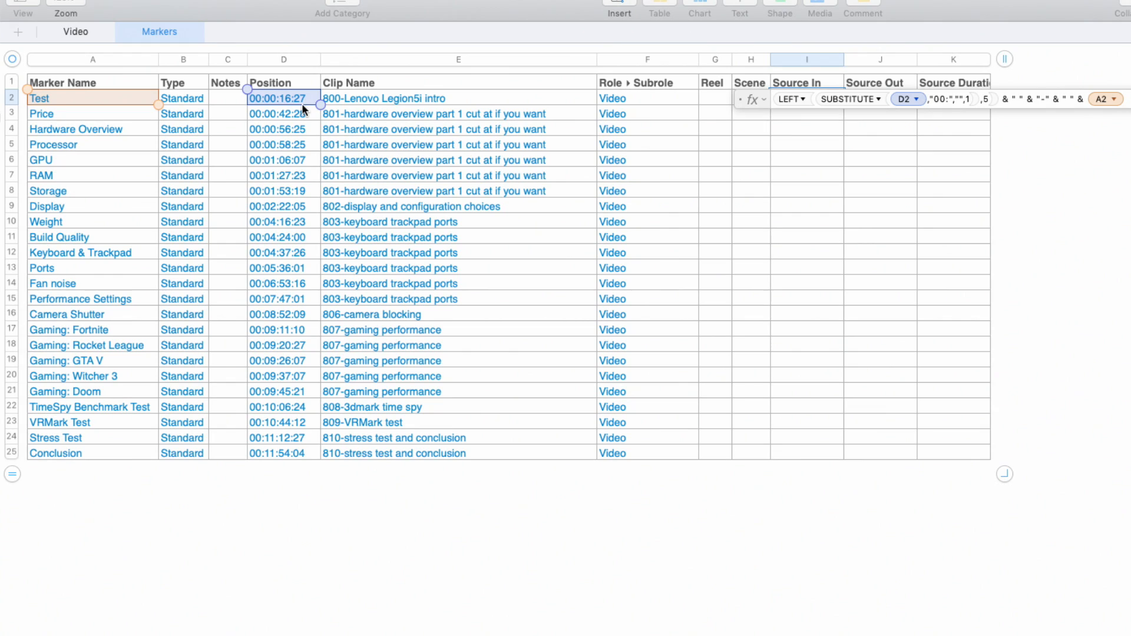
key("Return")
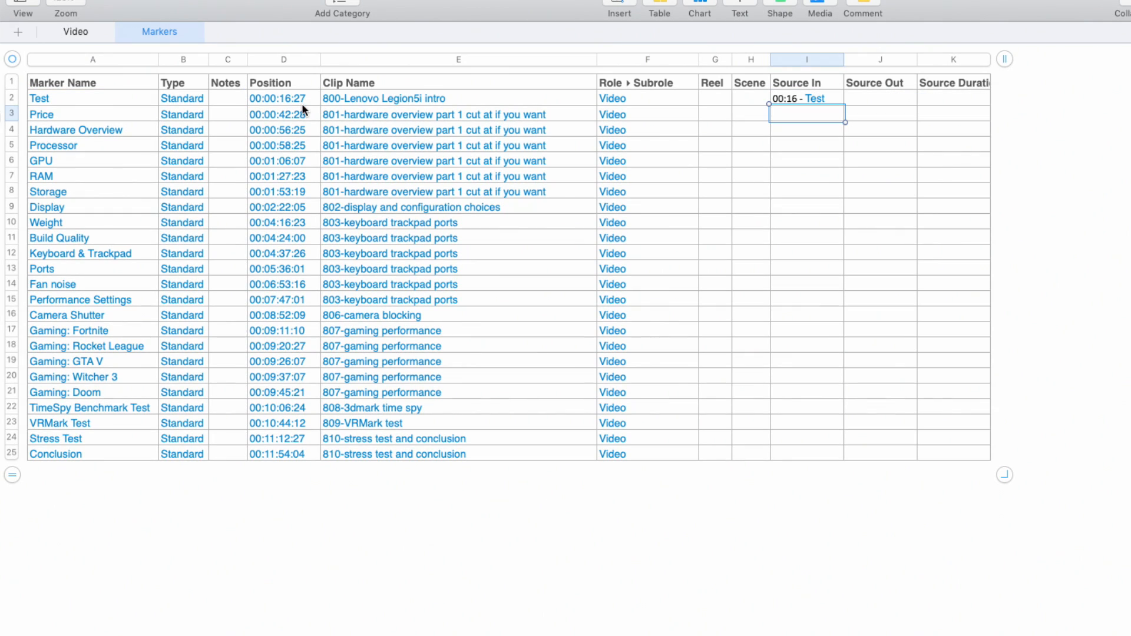
Copy the index formula from I2 into cells I3 through I25, and select the whole index list I2:I25.
left_click(99, 103)
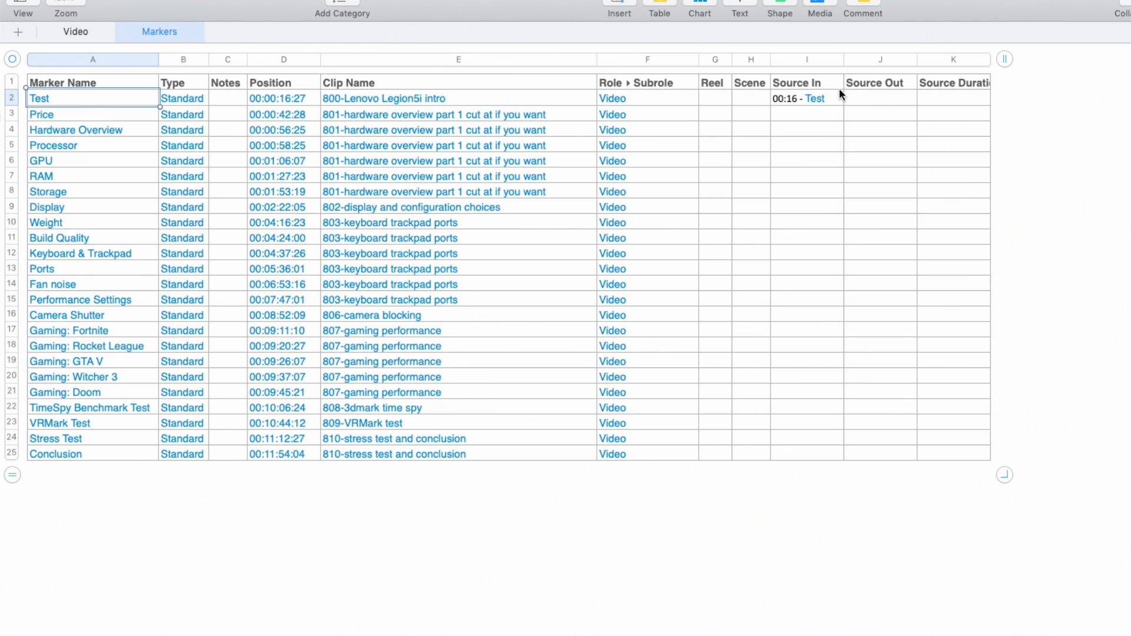
left_click(827, 98)
left_click_drag(797, 113, 794, 449)
key("super+v")
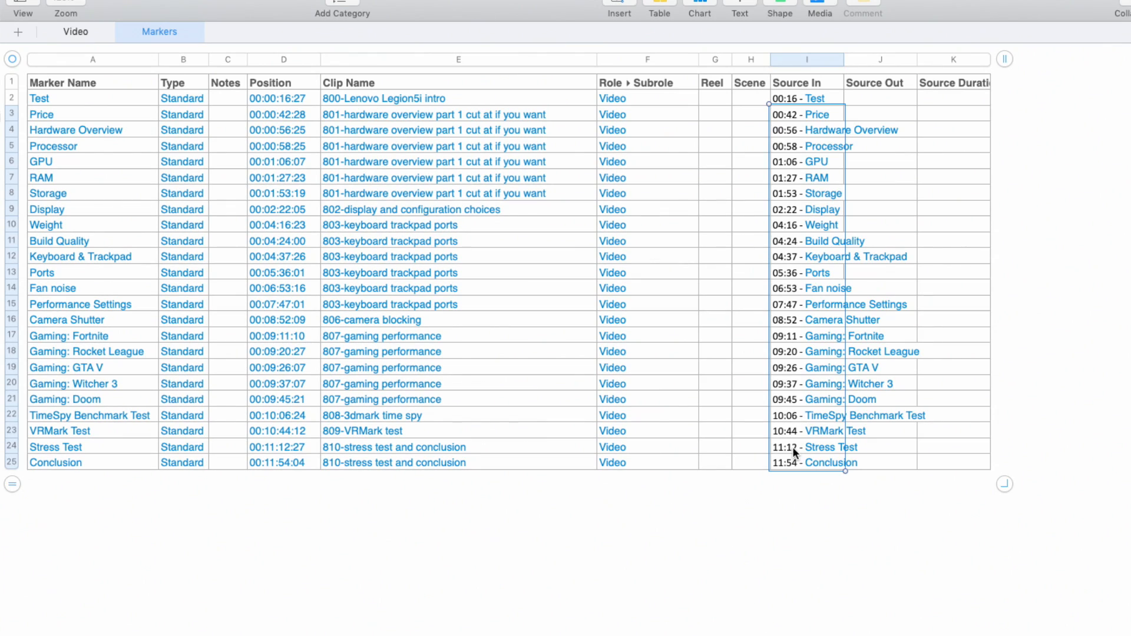
left_click(790, 98)
left_click_drag(789, 99, 798, 461)
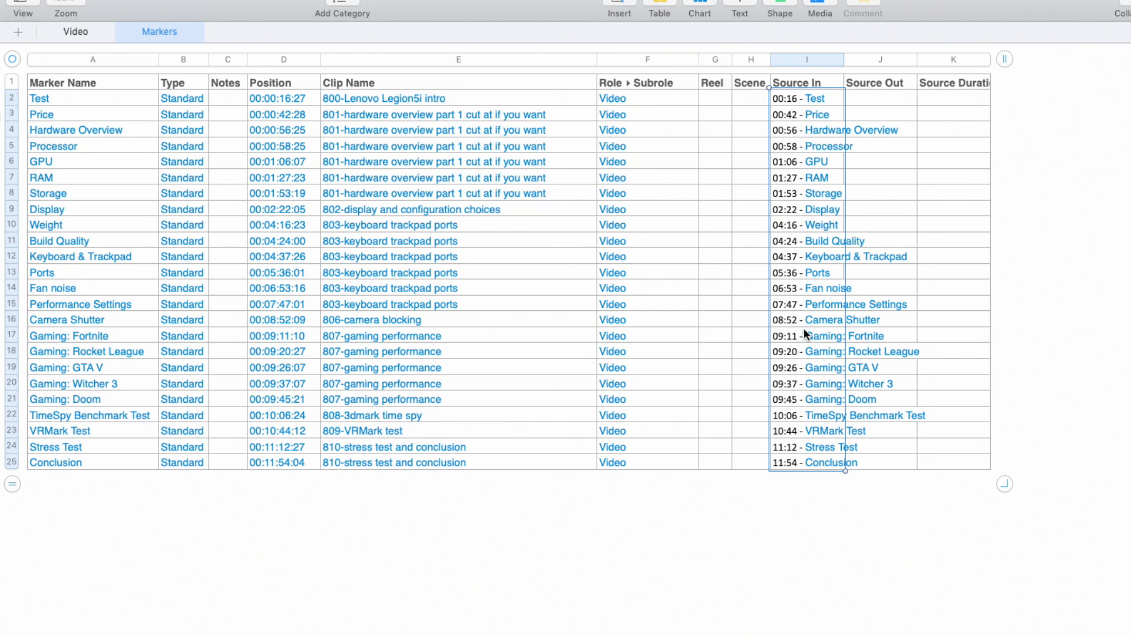
Open the index formula in cell I2, on the Test marker's row, to view it.
left_click(784, 107)
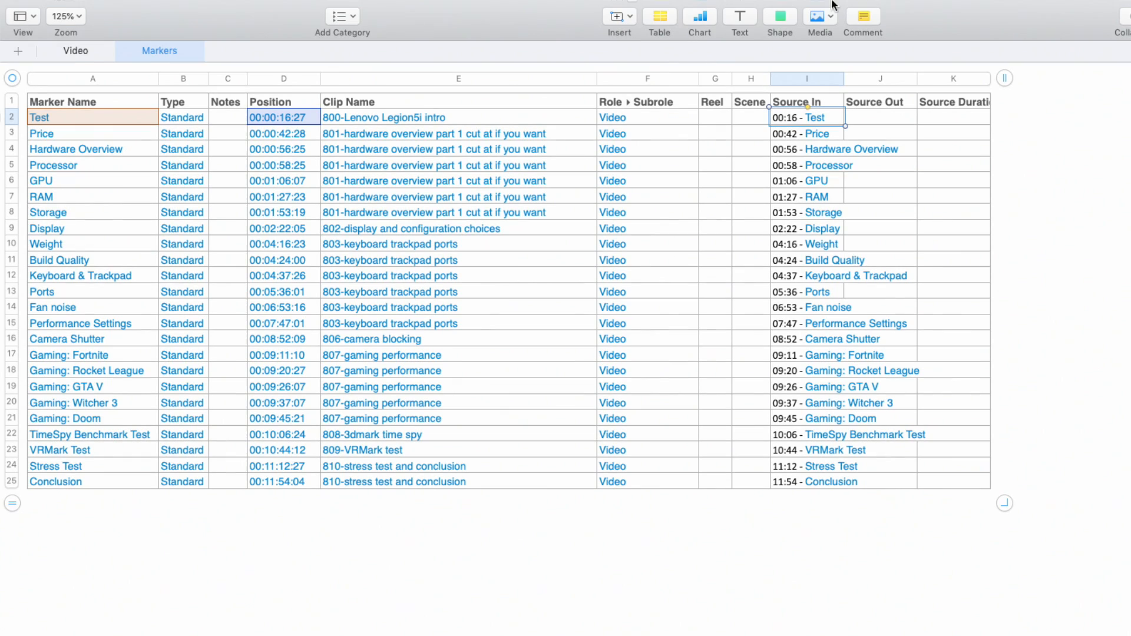
scroll(803, 125, "up", 1)
double_click(795, 122)
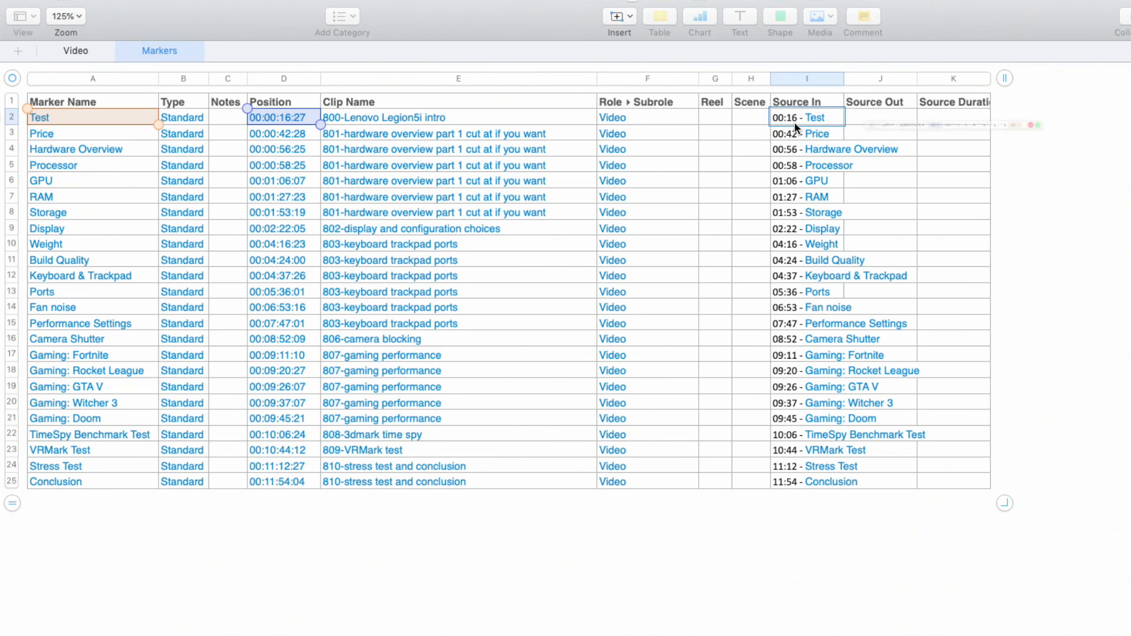